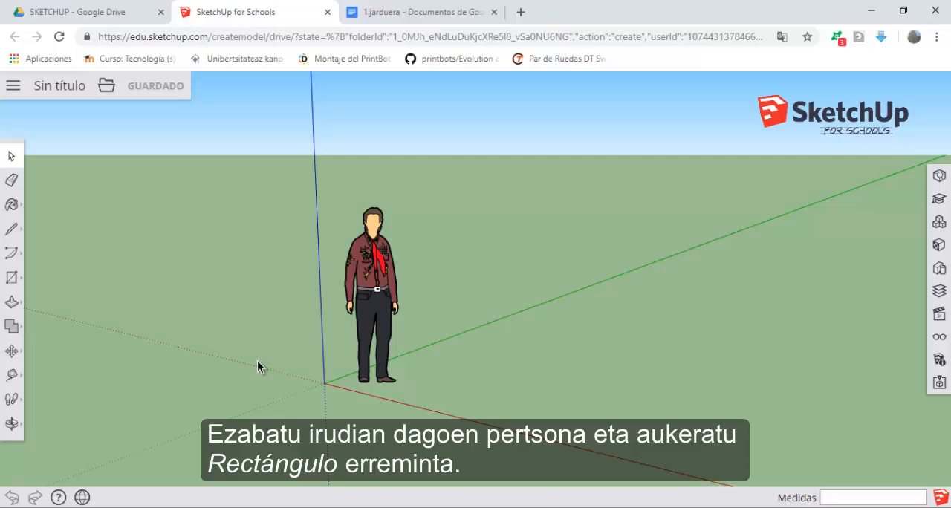
Step: Delete the default person figure standing near the origin
click(373, 261)
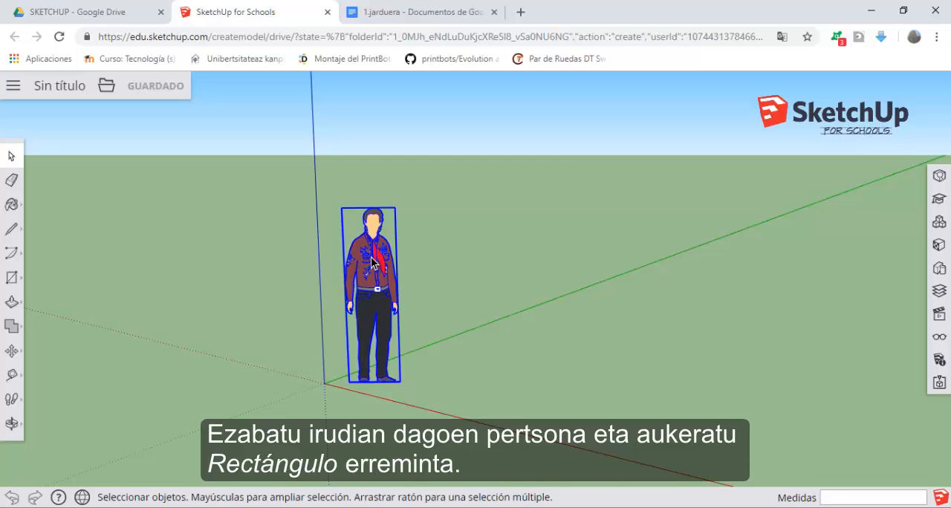
right_click(373, 262)
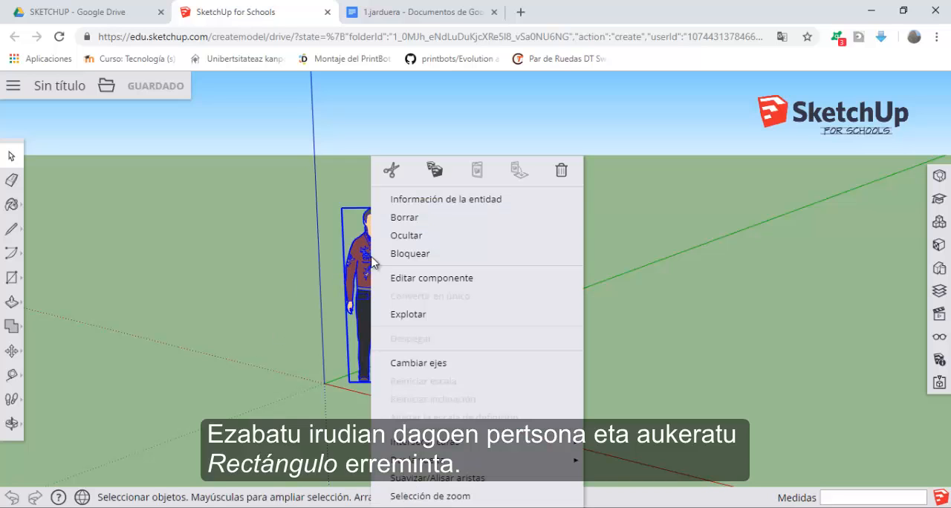
click(405, 218)
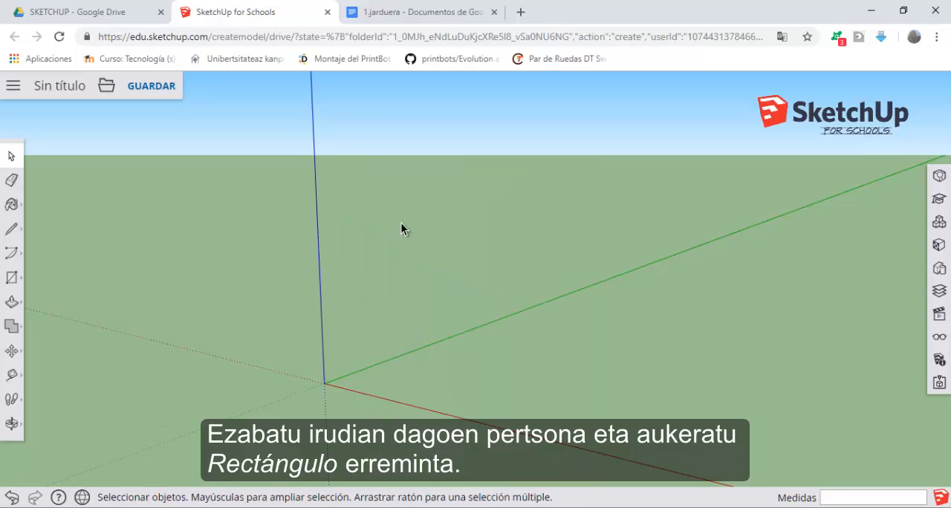
Step: Draw a 30 by 30 mm square on the ground plane, with its first corner at the origin
click(10, 281)
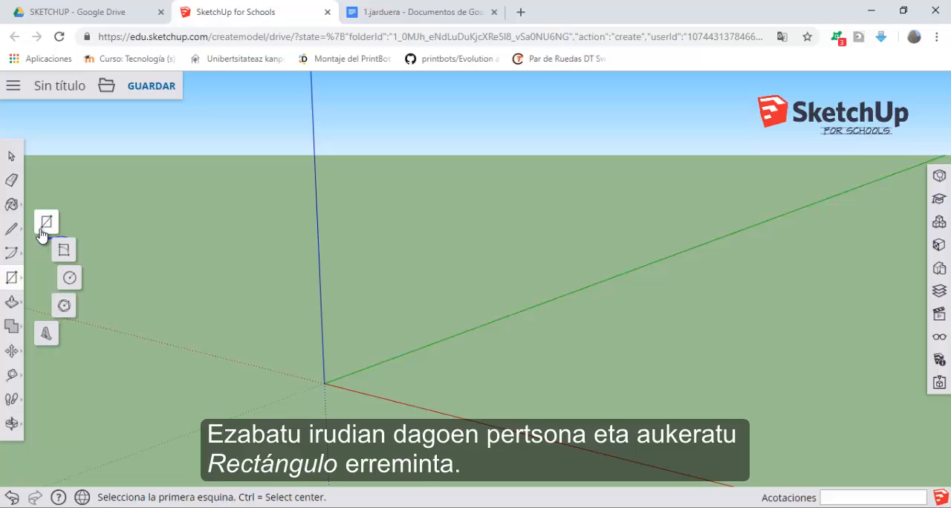
click(325, 383)
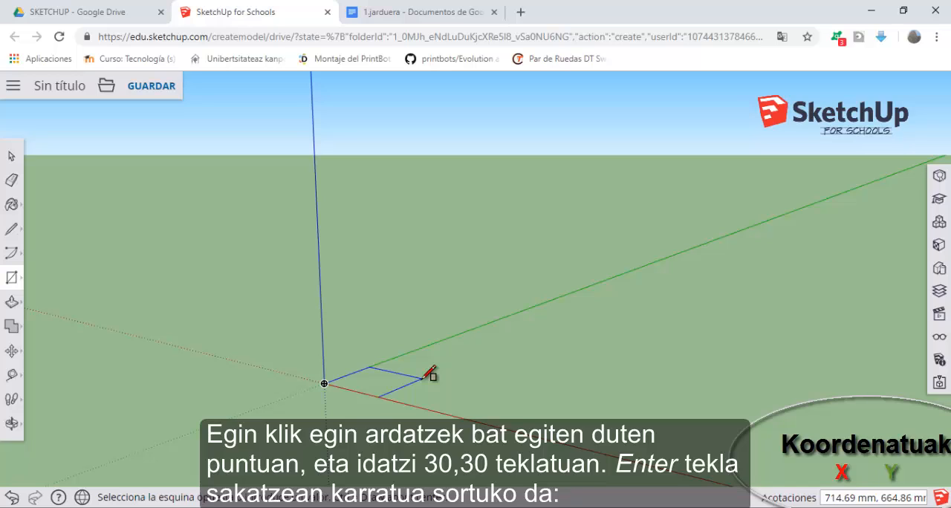
text(30,3)
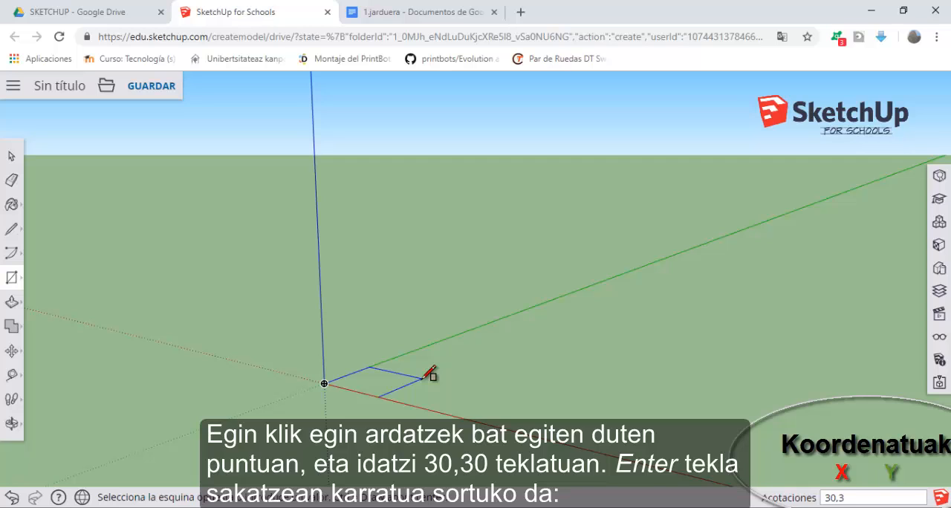
text(9)
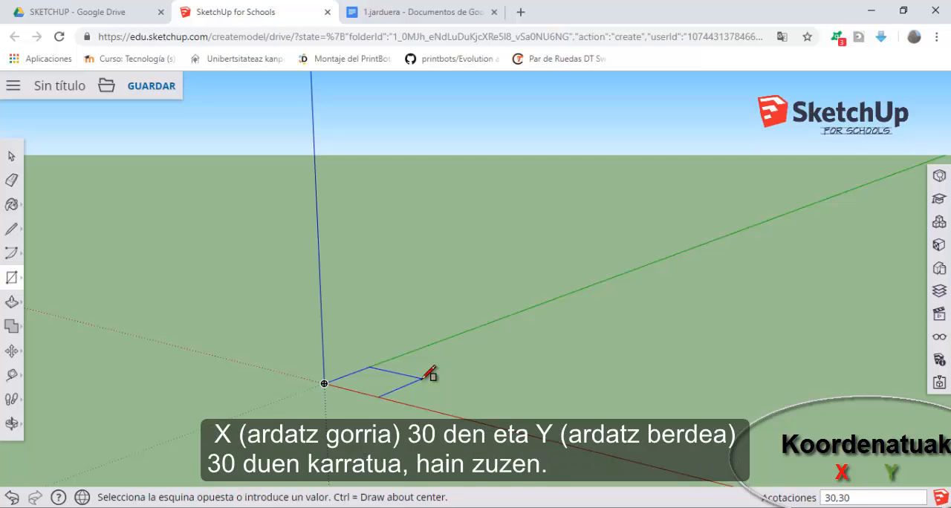
key(Return)
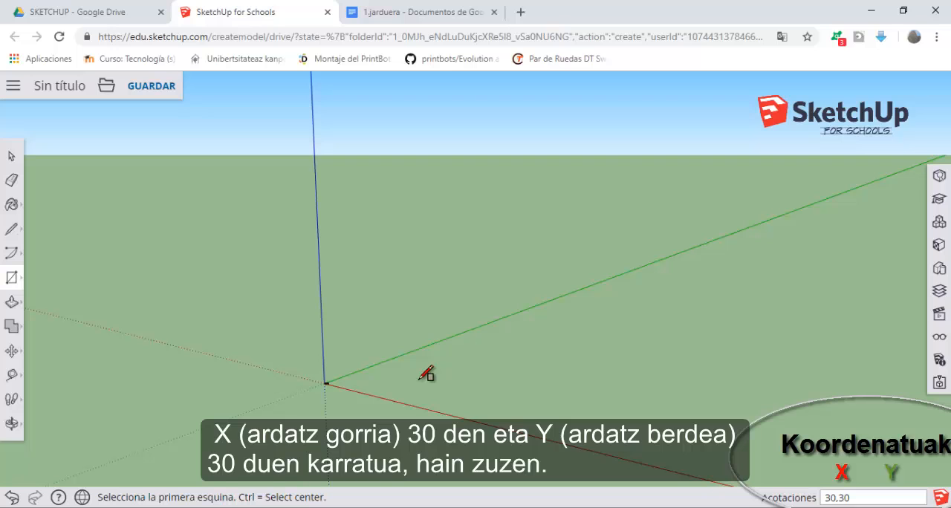
Step: Push/pull the square face upward 30 mm to form a cube
scroll(315, 387, up, 6)
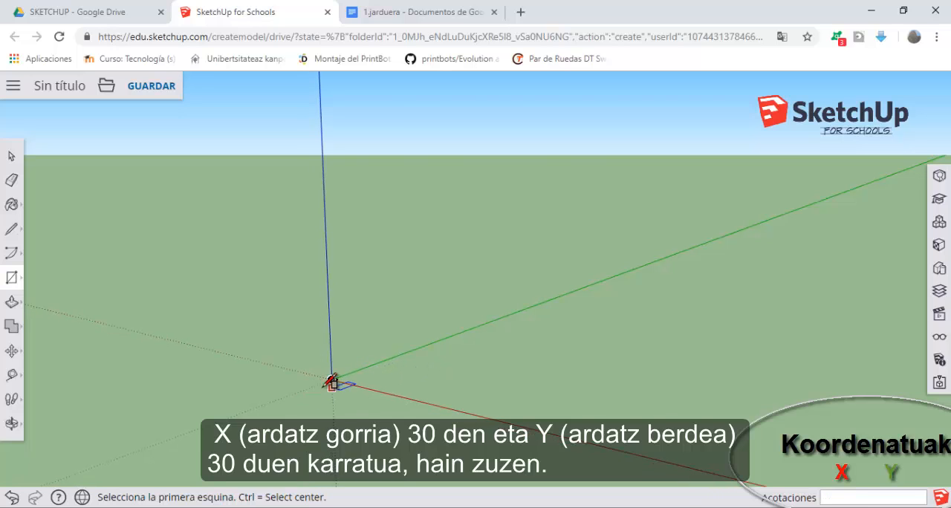
scroll(344, 372, up, 5)
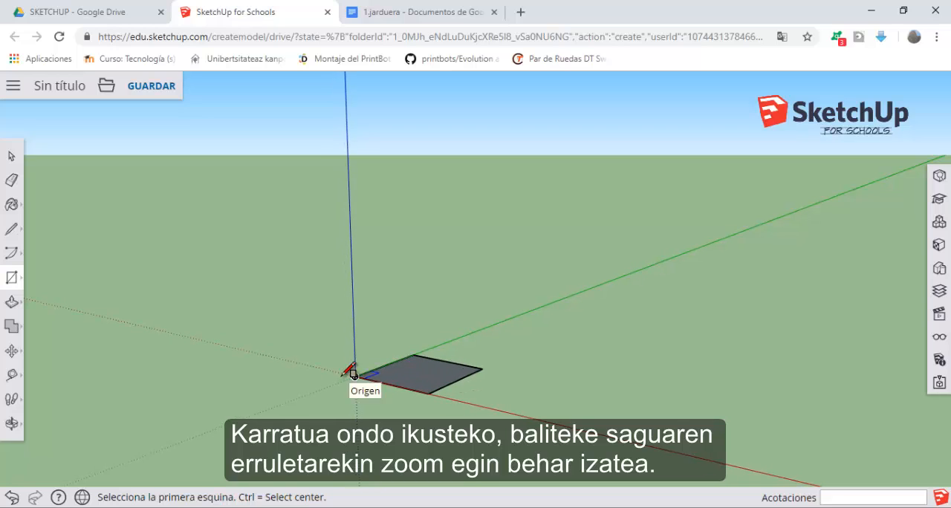
scroll(353, 374, up, 1)
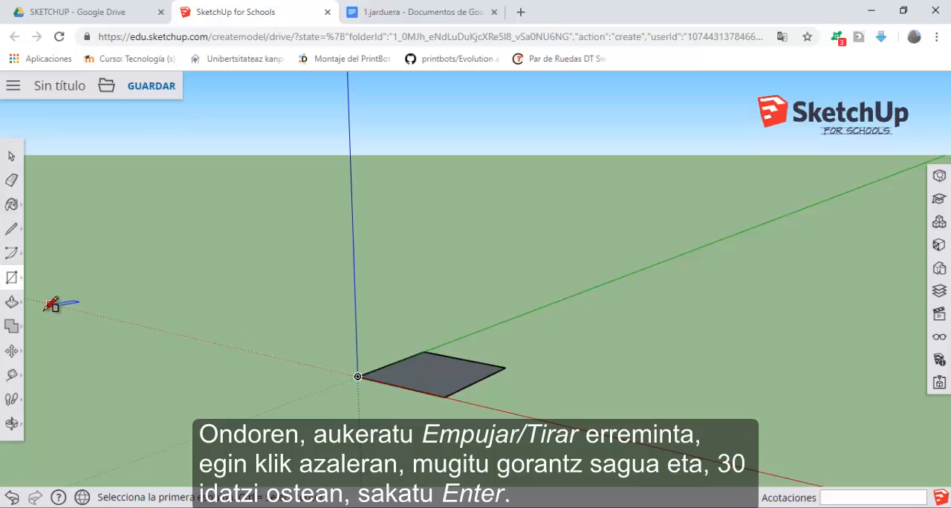
click(13, 305)
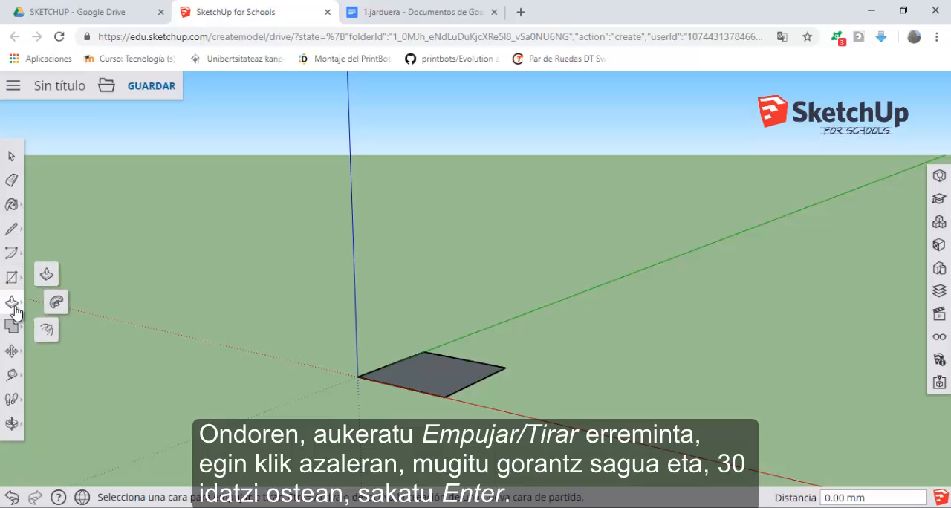
click(47, 278)
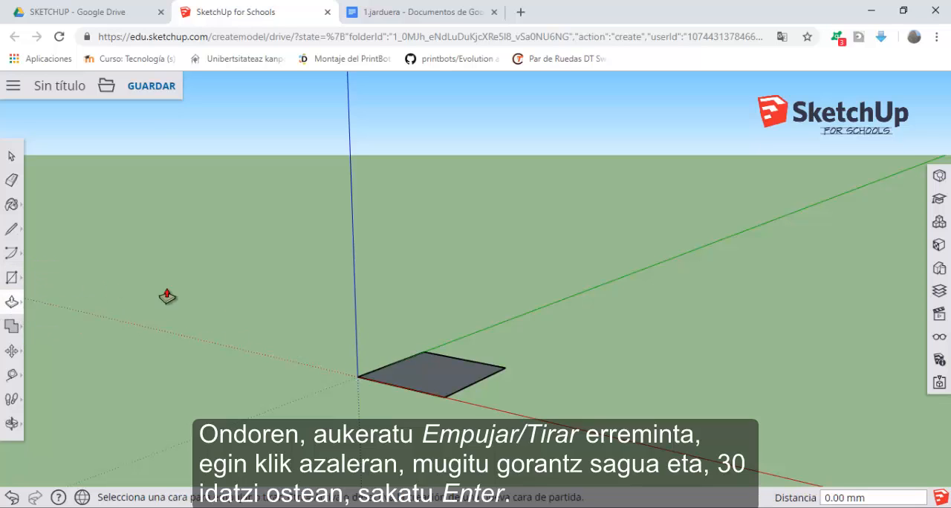
click(446, 373)
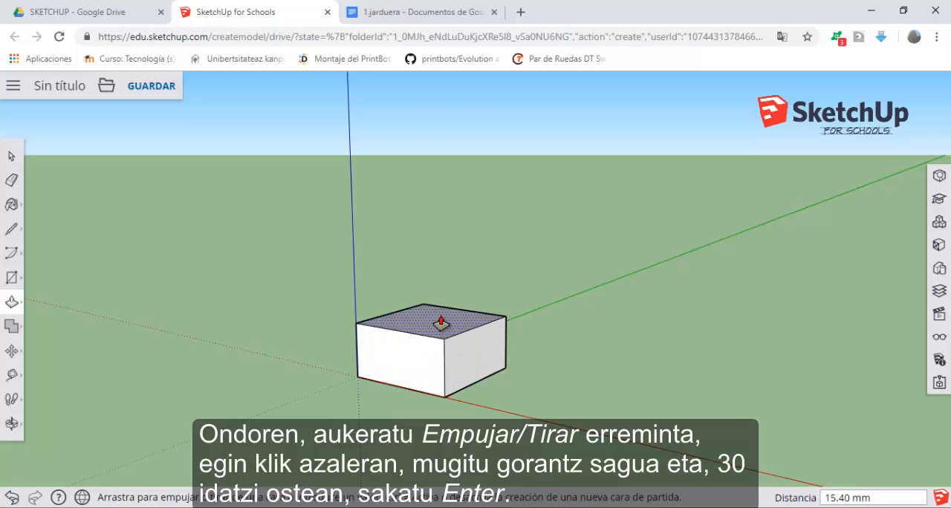
text(30)
key(Return)
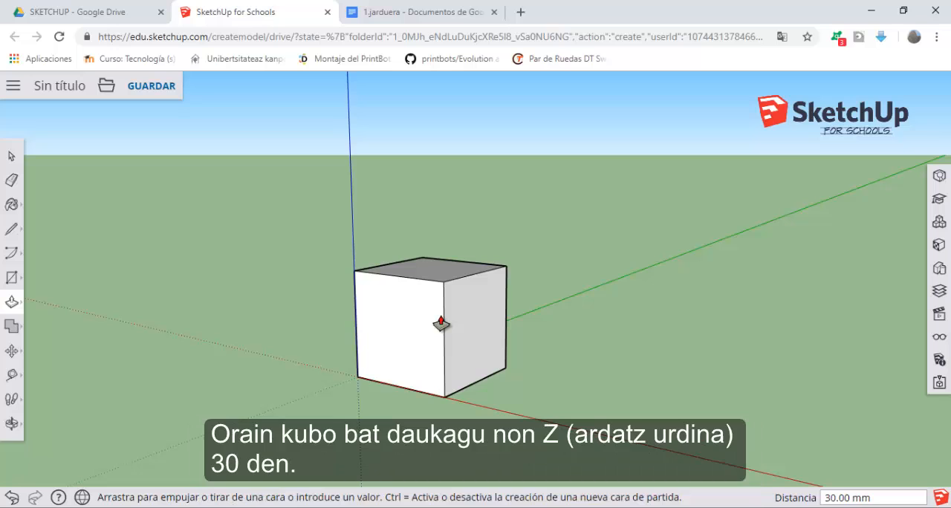
Step: Draw a line across the cube's top face parallel to the red axis, joining the midpoints of its two opposite side edges
scroll(297, 279, up, 2)
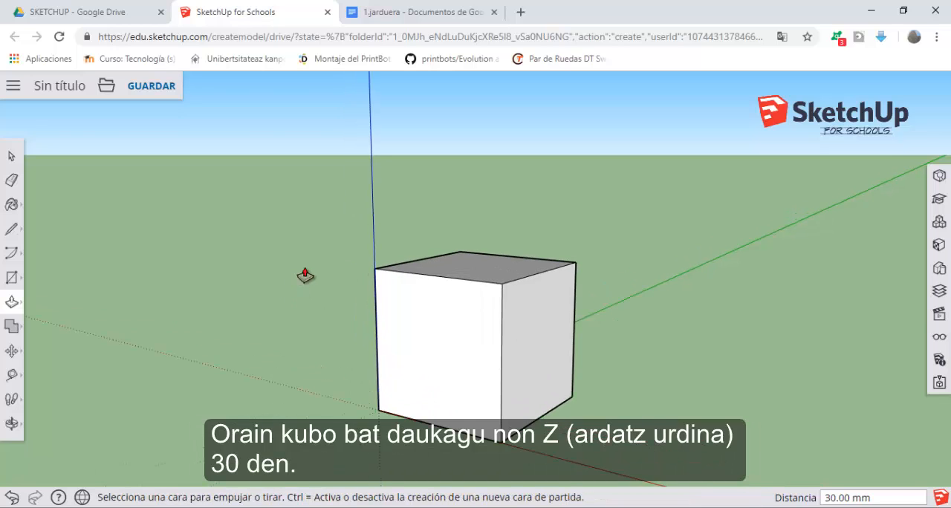
scroll(372, 223, down, 2)
scroll(425, 160, up, 2)
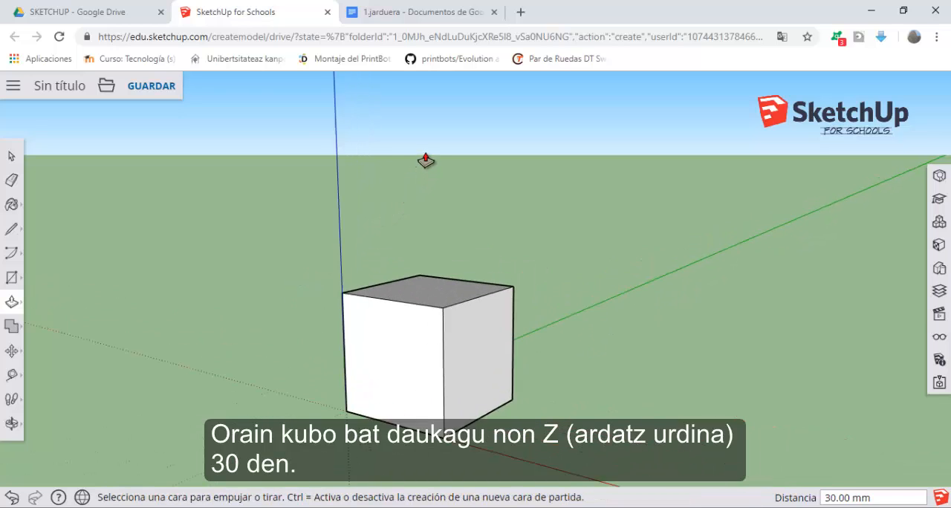
scroll(426, 161, down, 1)
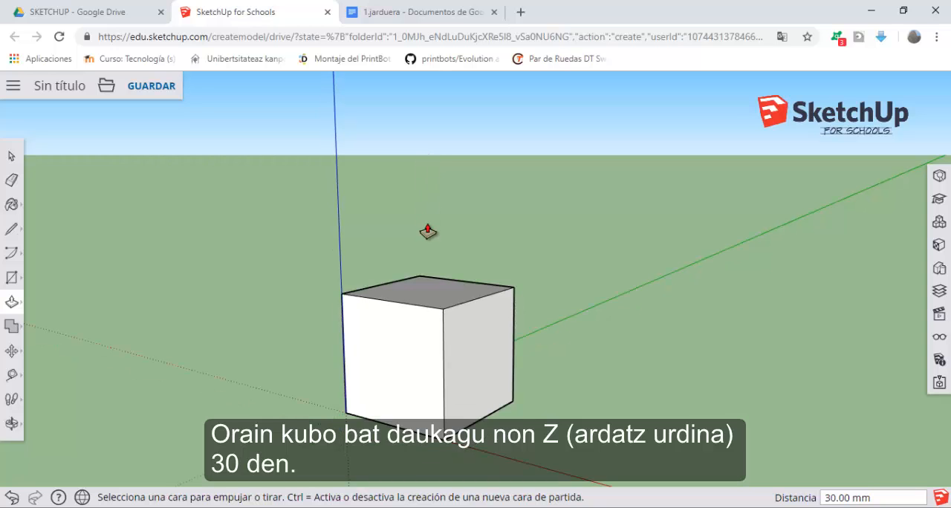
middle_drag(425, 210, 503, 265)
key(p)
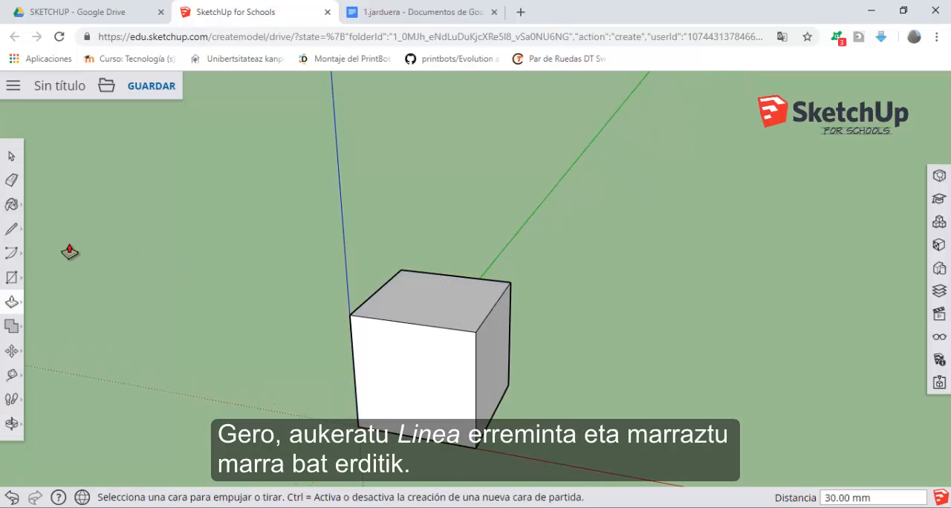
click(12, 230)
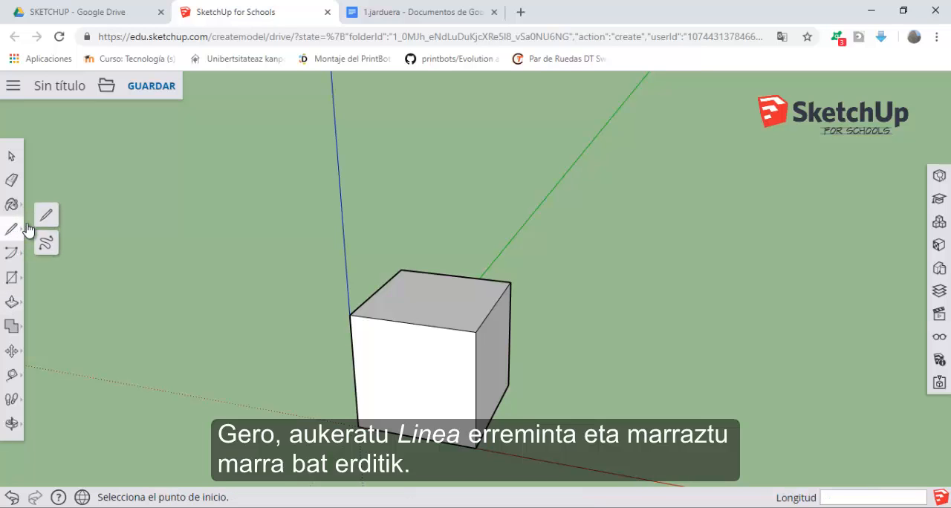
click(378, 290)
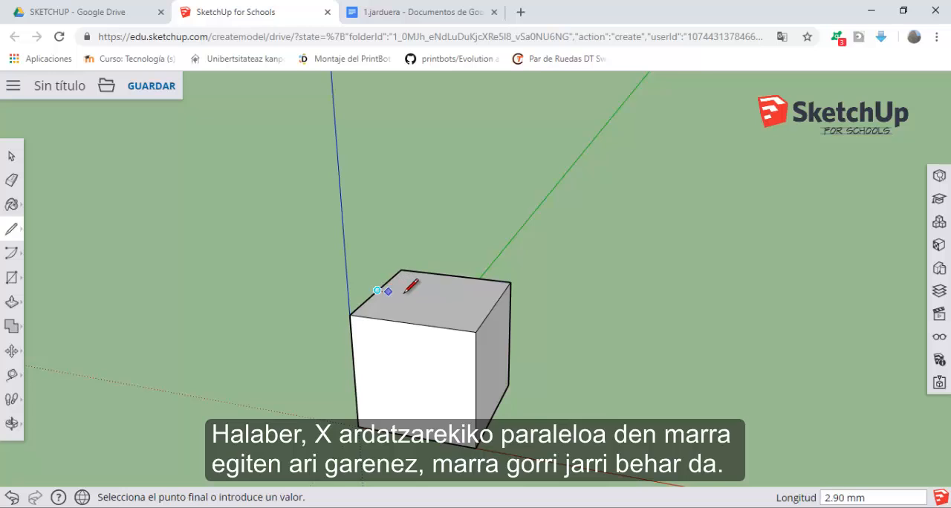
click(495, 305)
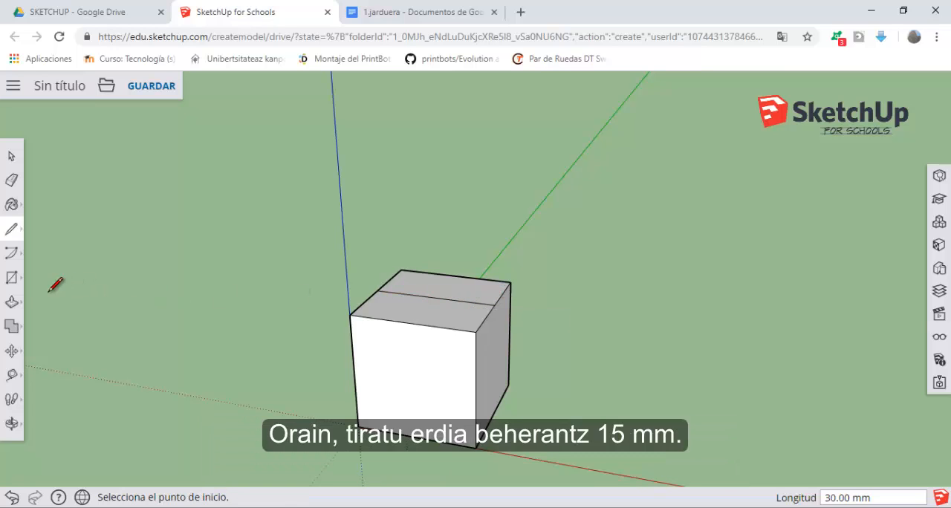
Step: Push the front half of the cube's top face down 15 mm to form a step
click(11, 306)
click(413, 312)
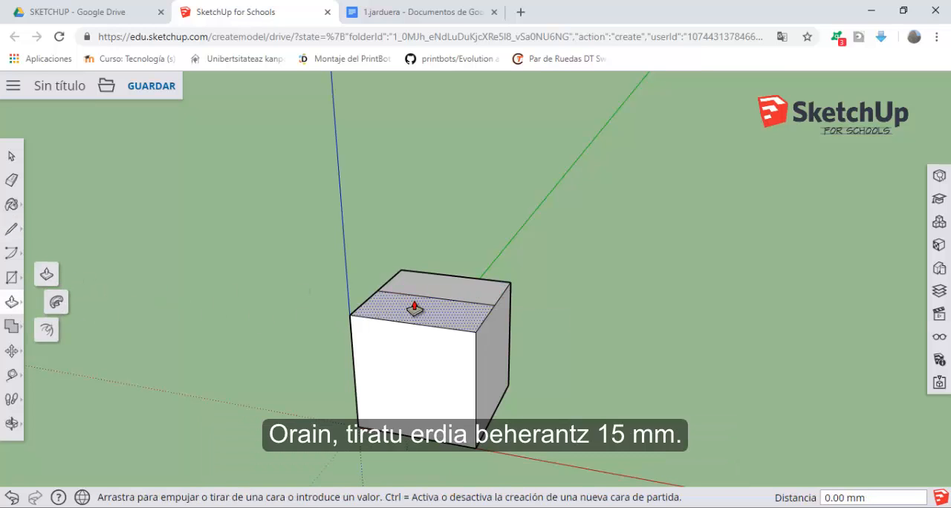
text(15)
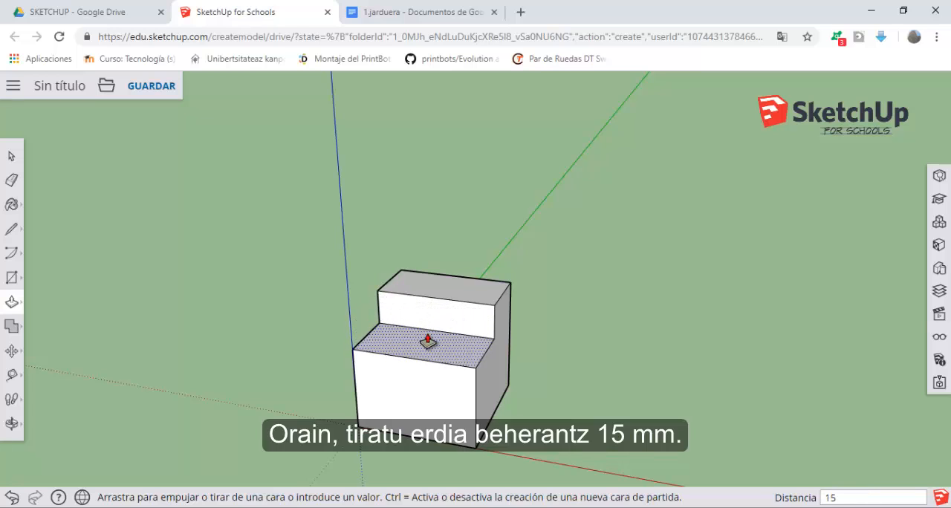
key(Return)
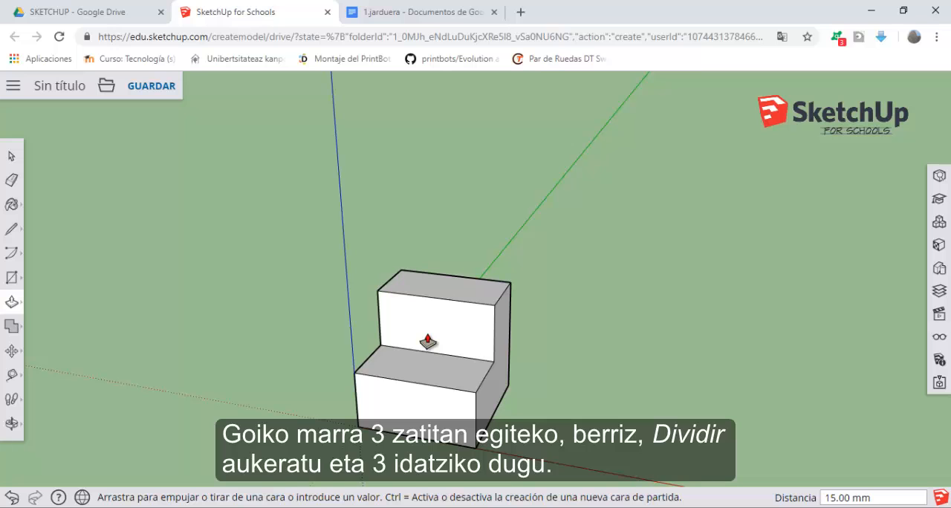
Step: Divide the front edge of the upper step's top face into 3 segments
middle_drag(586, 292, 435, 308)
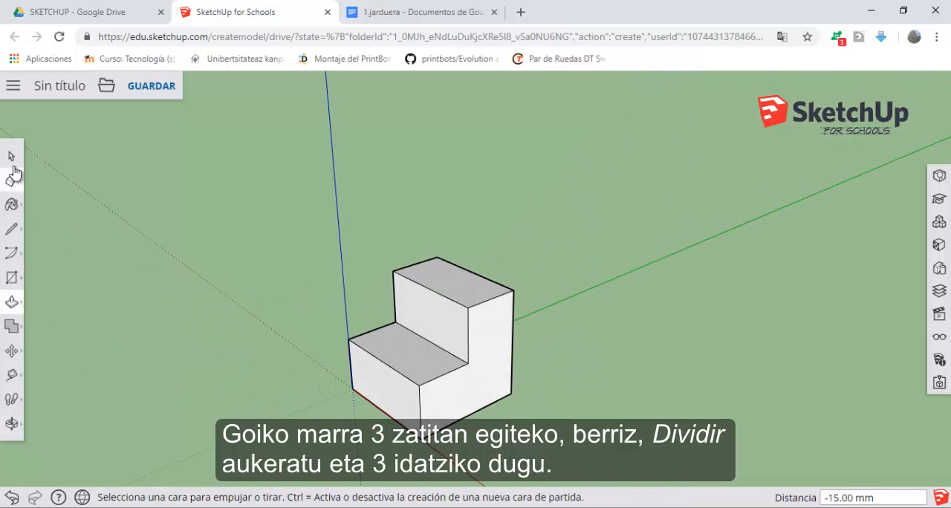
click(12, 158)
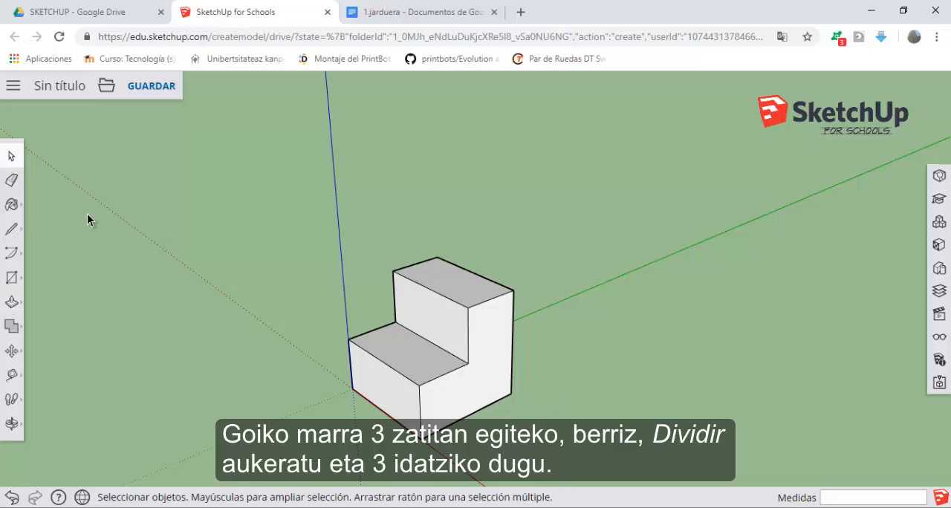
click(435, 297)
right_click(435, 295)
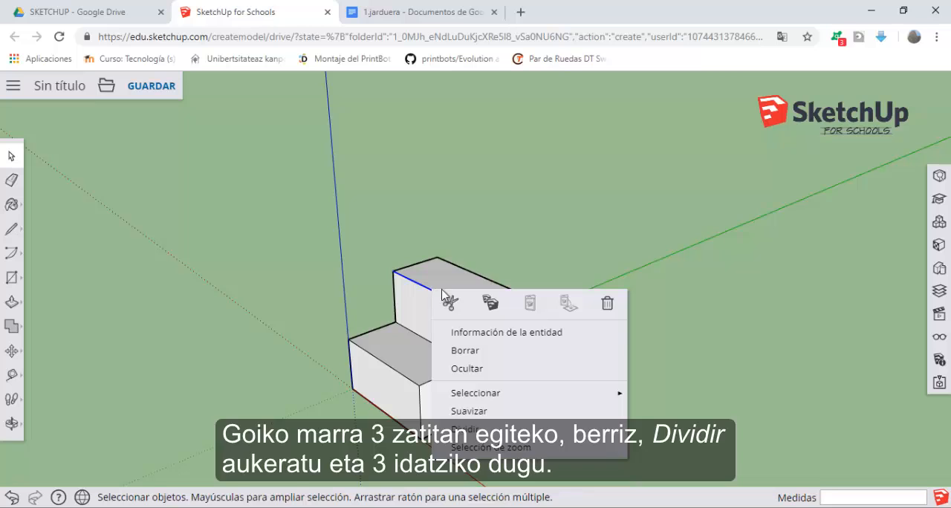
click(483, 430)
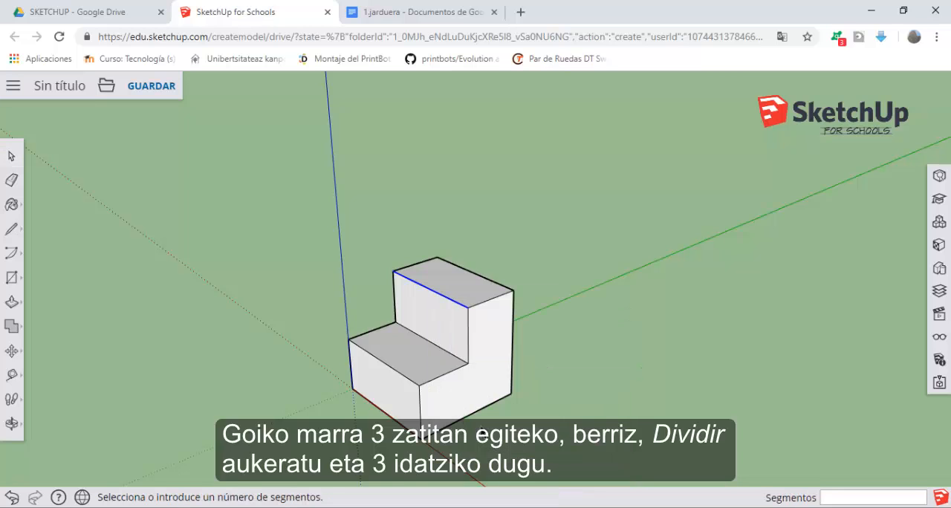
text(3)
key(Return)
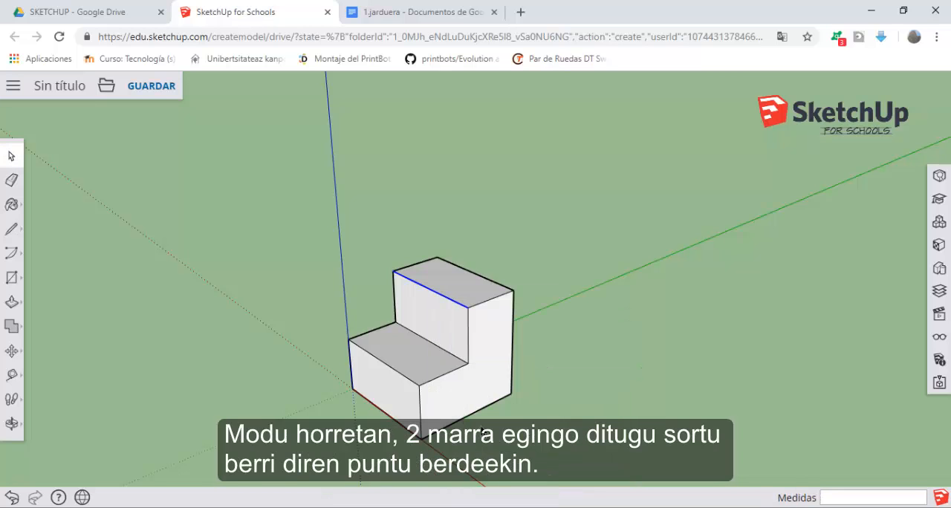
Step: Draw two lines across the upper step's top face, parallel to the green axis, from the front edge's division points to the back edge
click(11, 229)
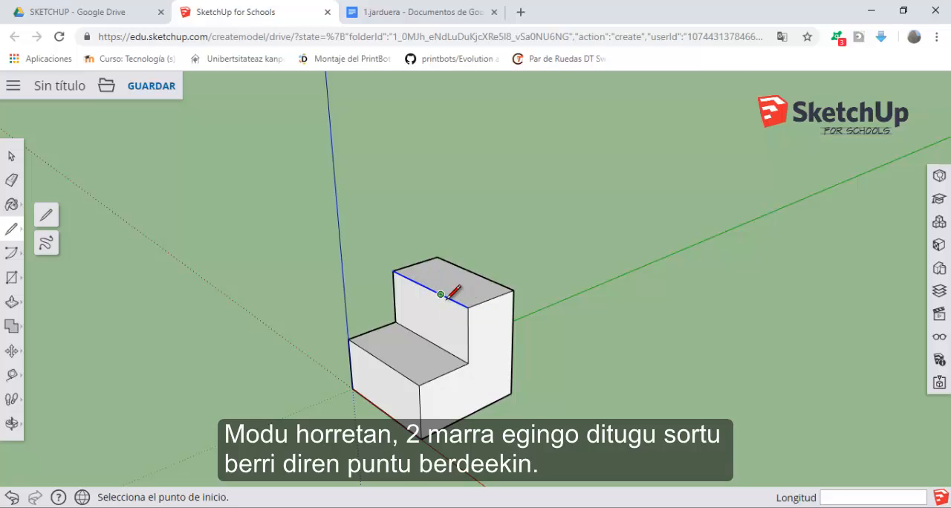
click(441, 294)
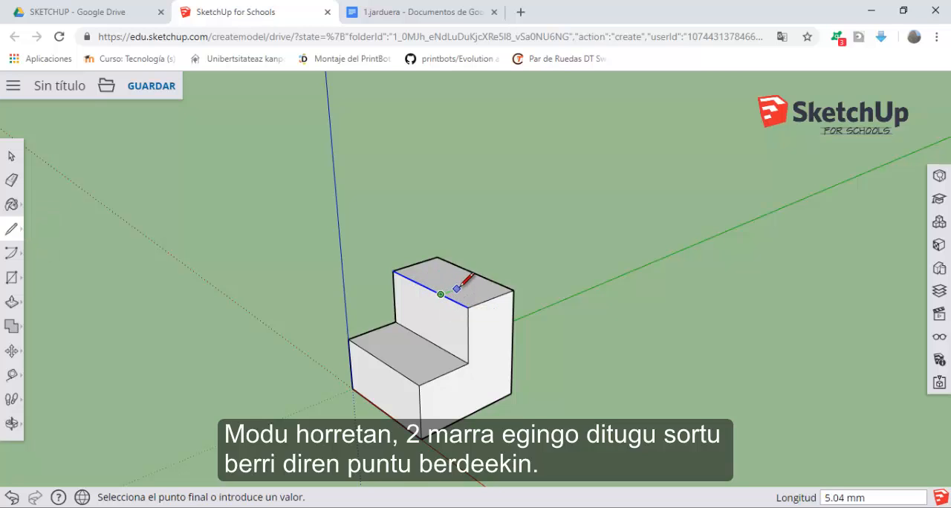
click(486, 277)
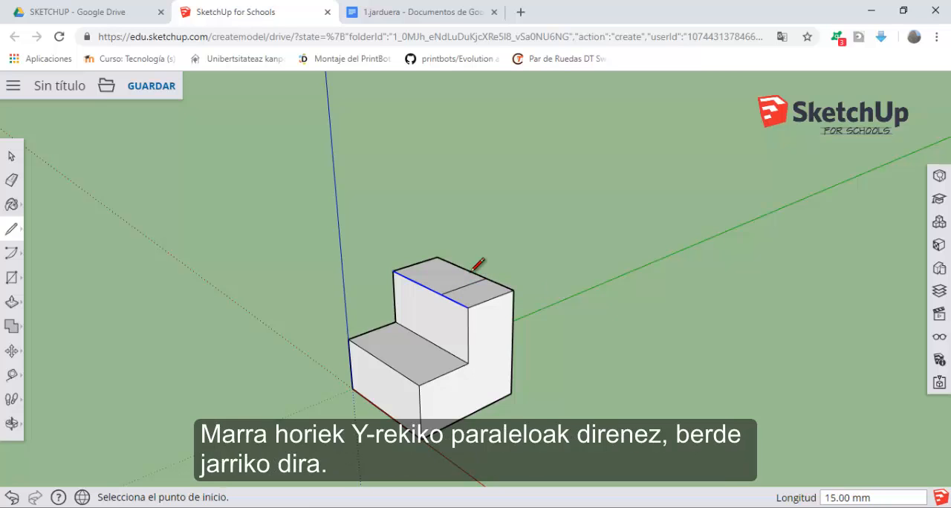
click(415, 282)
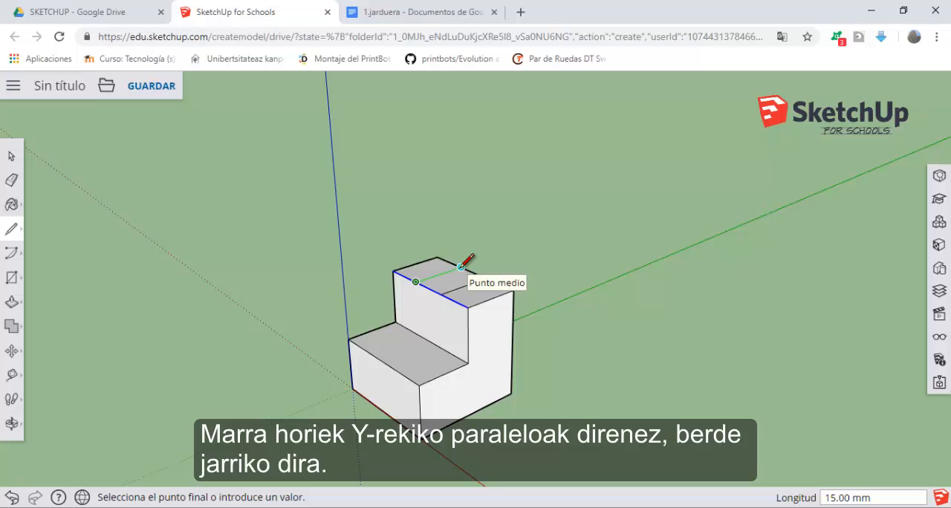
click(460, 266)
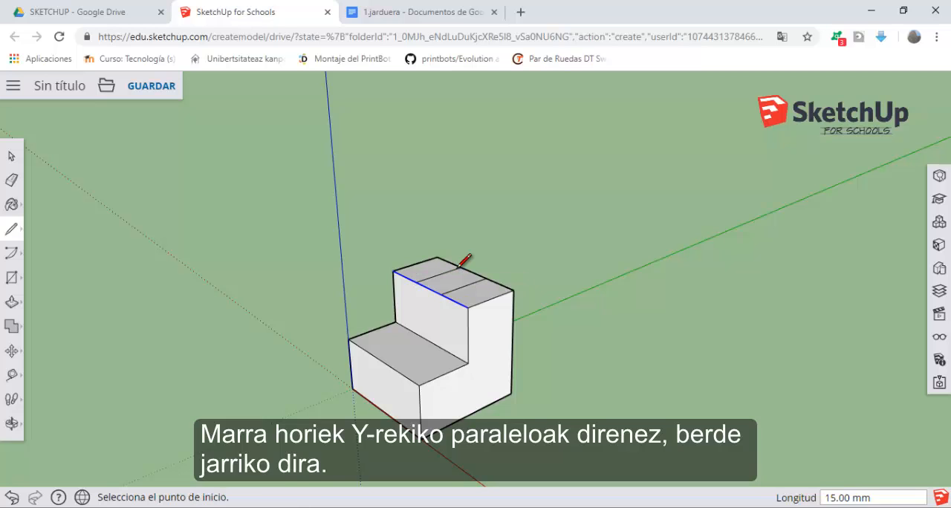
Step: Push the middle section of the upper step's top face down 15 mm to open a slot between the two side blocks
click(7, 306)
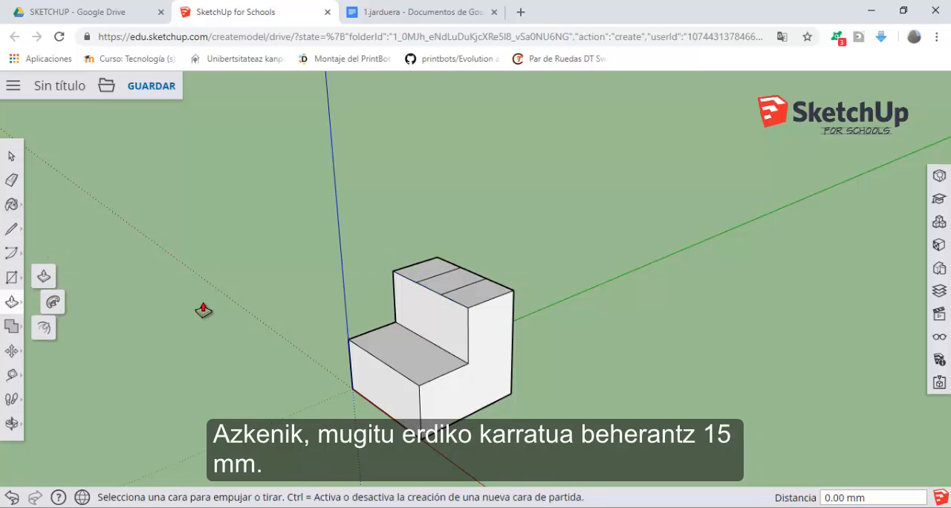
click(447, 286)
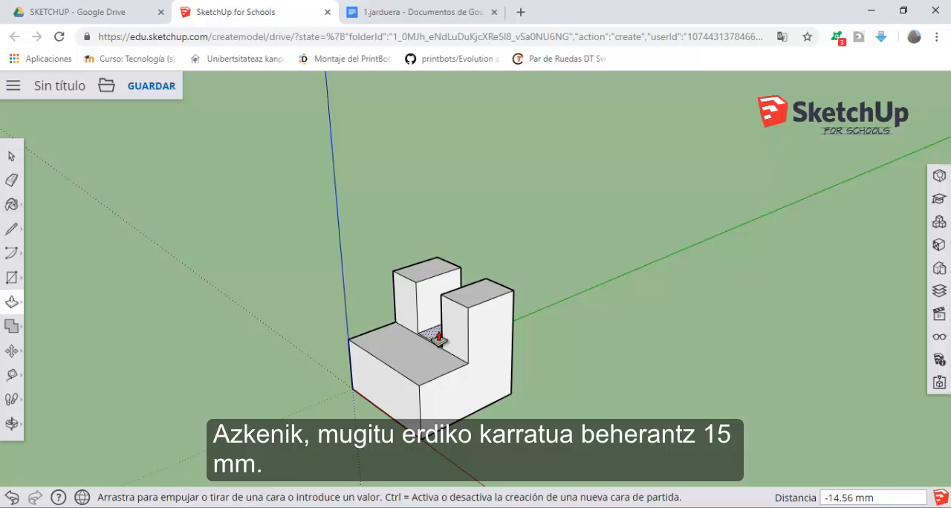
text(15)
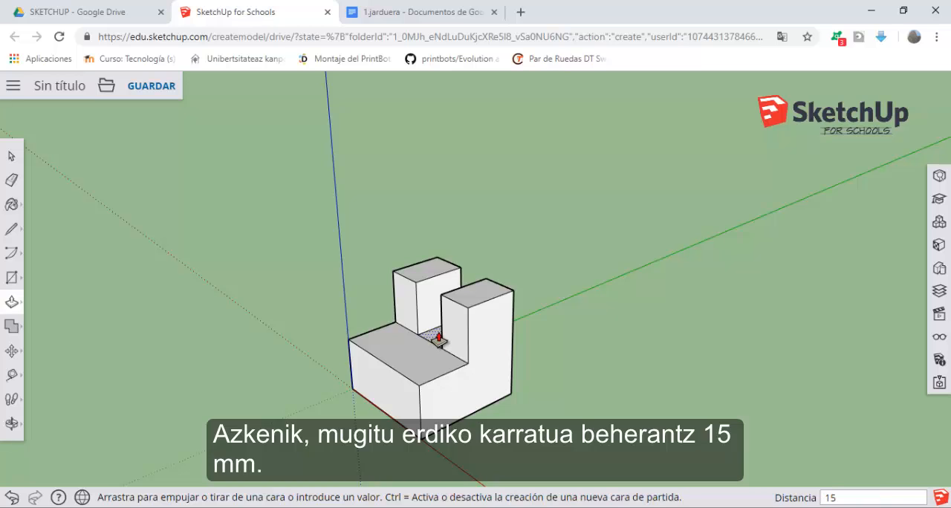
key(Return)
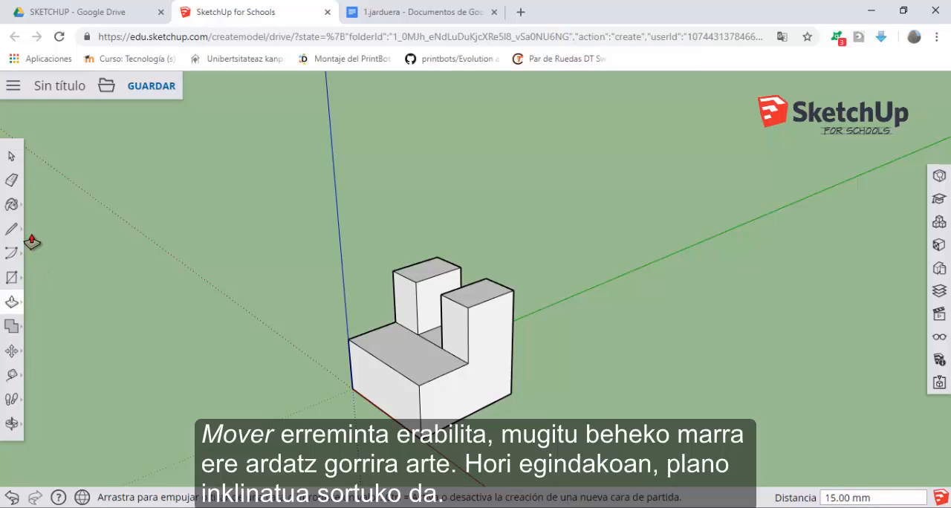
Step: Move the lower step's top front edge straight down onto the base edge along the red axis to form an inclined plane
click(12, 352)
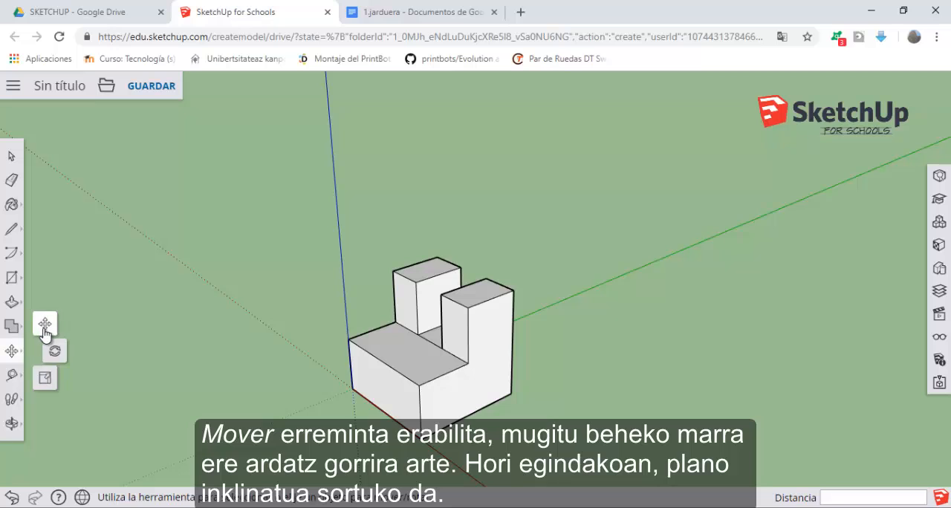
click(384, 361)
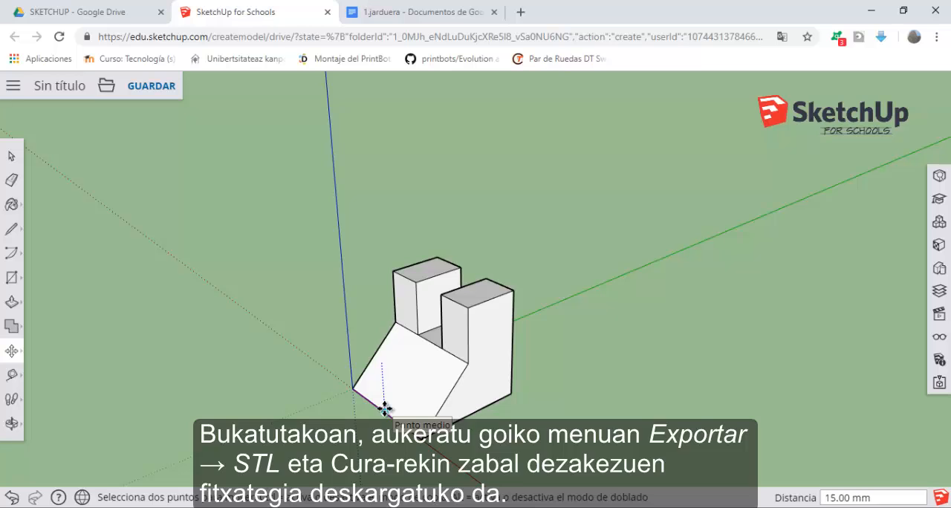
click(385, 408)
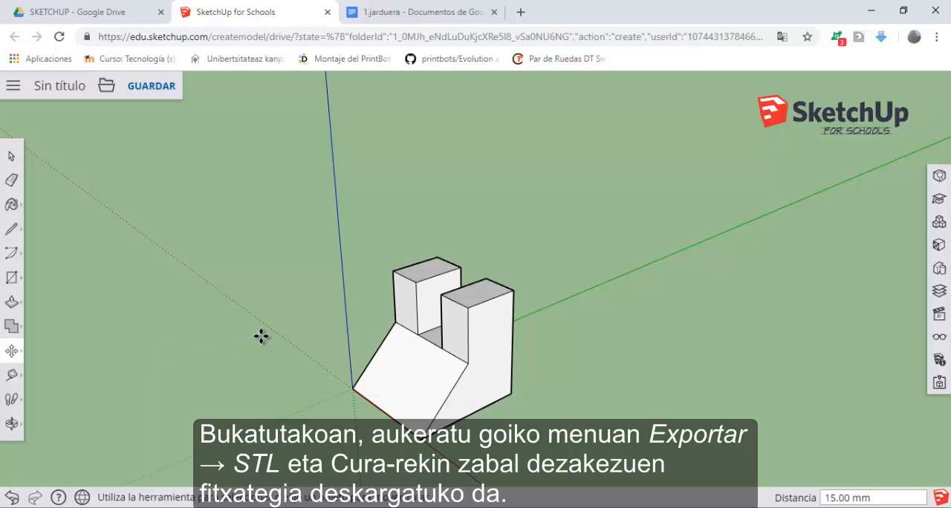
Step: Export the finished model as an STL file by direct download
middle_drag(253, 266, 390, 289)
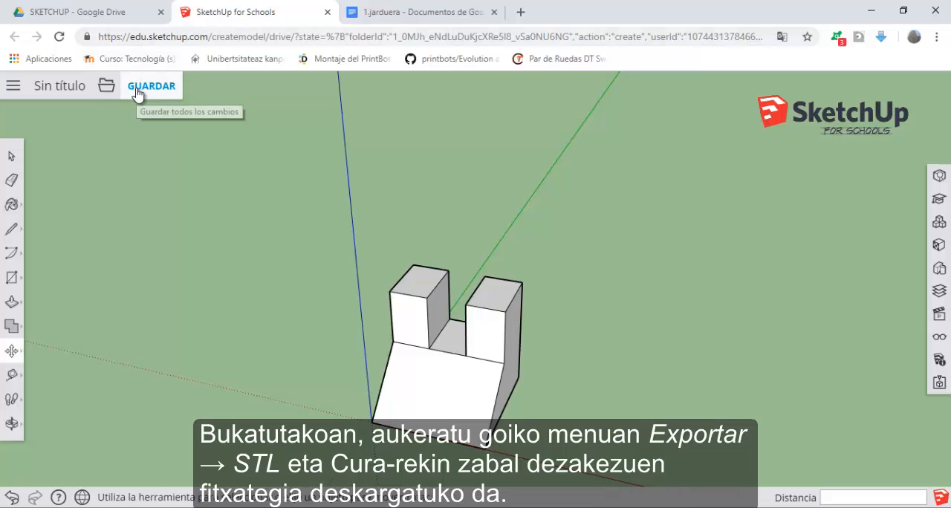
click(113, 89)
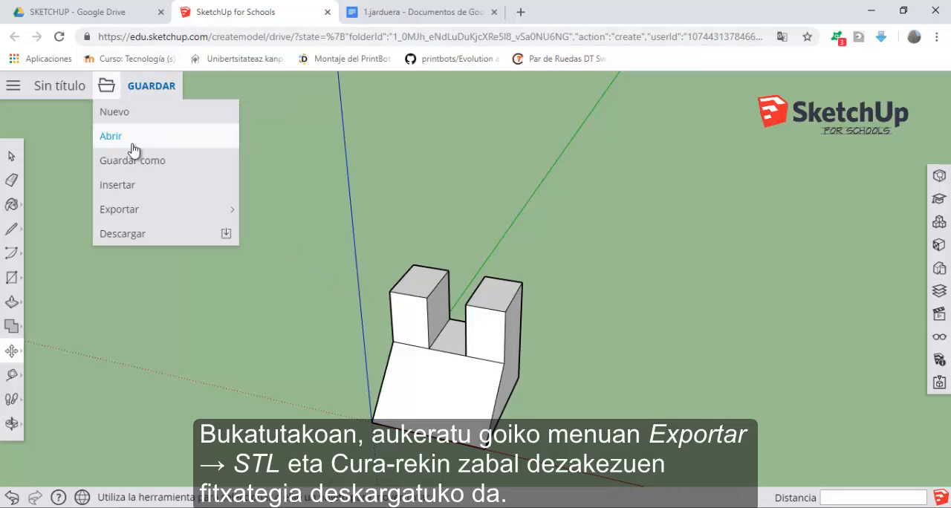
mouse_move(136, 209)
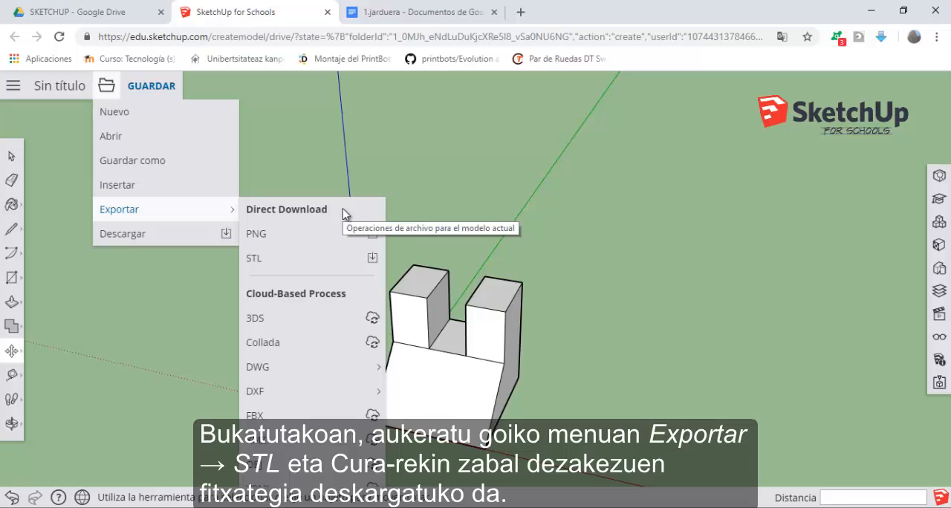
click(342, 260)
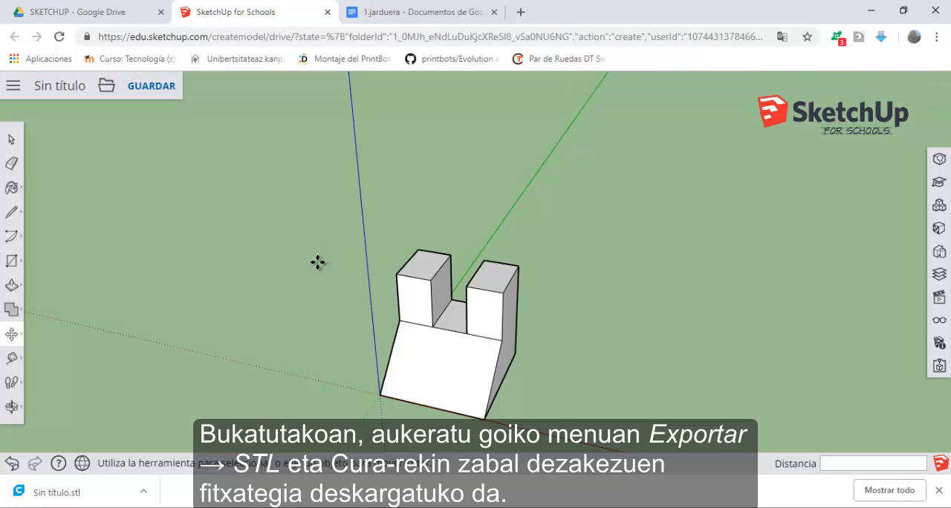
Step: Open the downloaded Sin título.stl in Cura and view the piece on the build plate from an angle
click(65, 496)
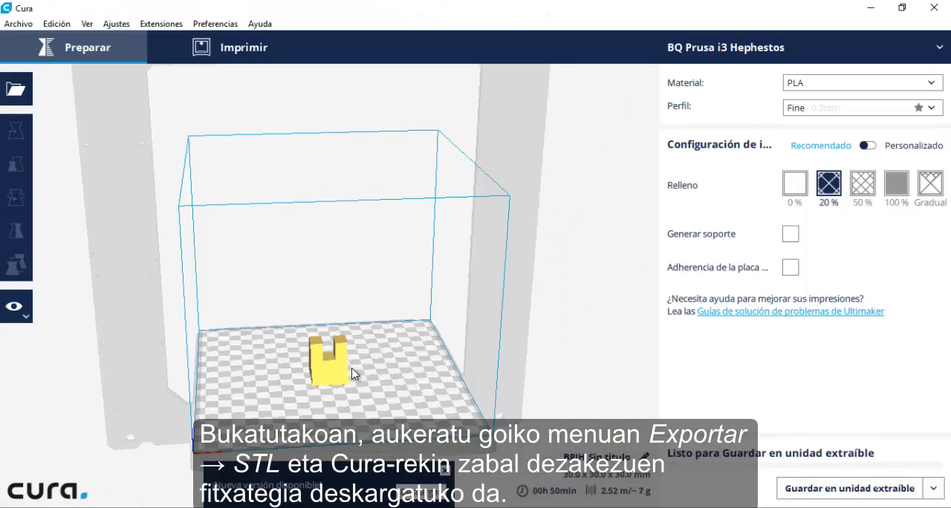
right_drag(316, 391, 236, 372)
right_drag(370, 373, 330, 391)
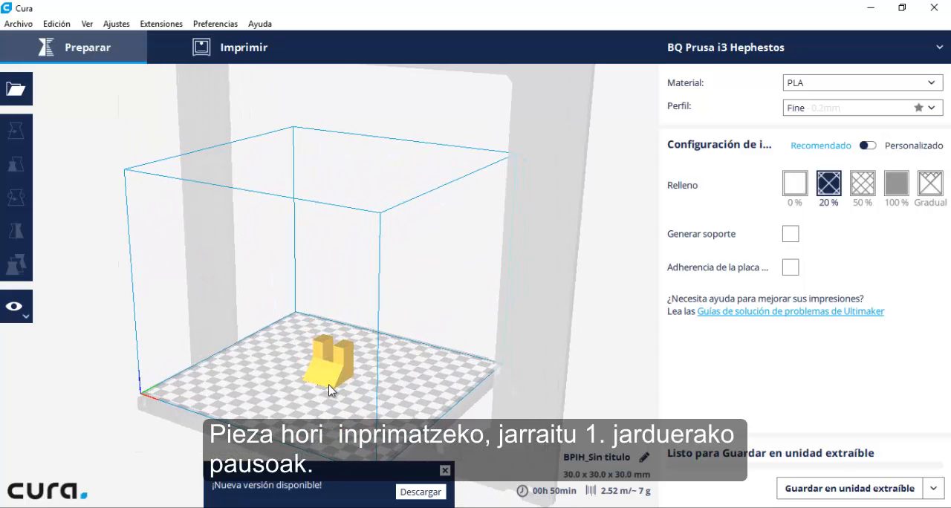